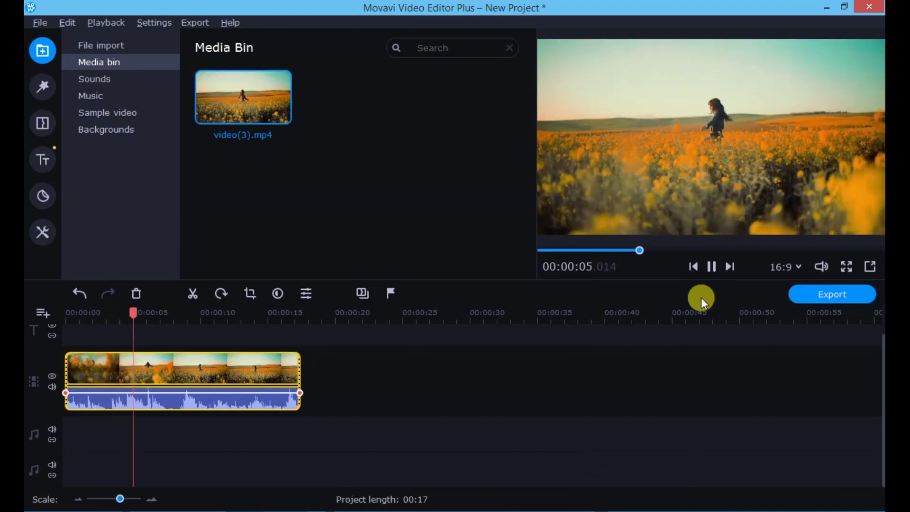
- Detach the audio from the video(3).mp4 clip and move it to the audio track directly below the video
{"action": "left_click", "coordinate": [713, 269]}
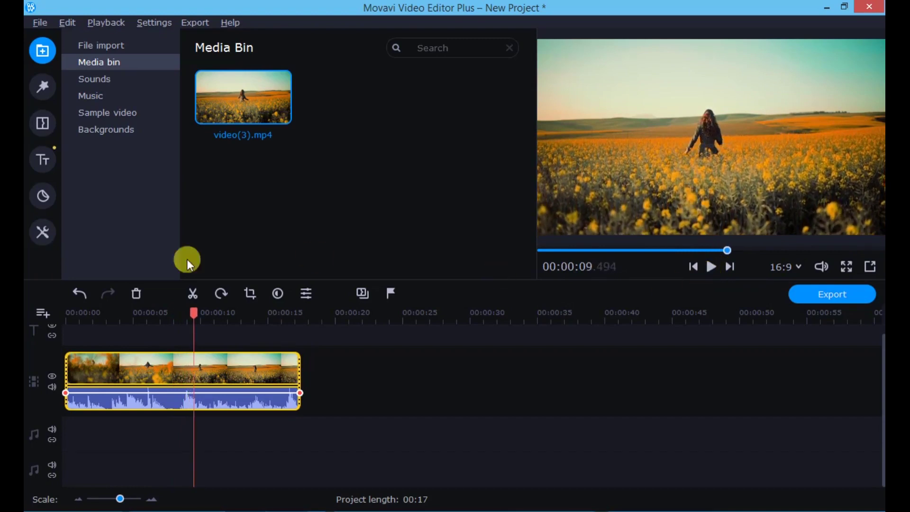
{"action": "left_click", "coordinate": [140, 359]}
{"action": "left_click_drag", "start_coordinate": [162, 404], "coordinate": [514, 418]}
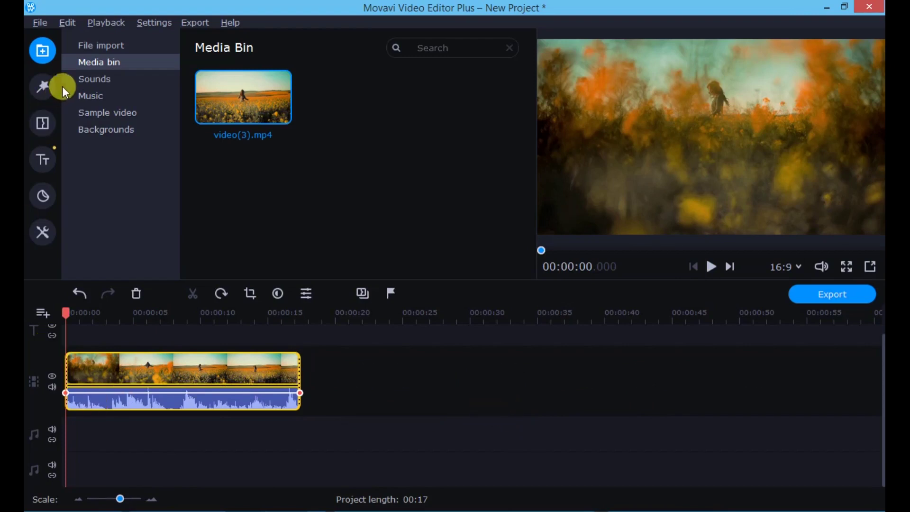
{"action": "left_click", "coordinate": [71, 22]}
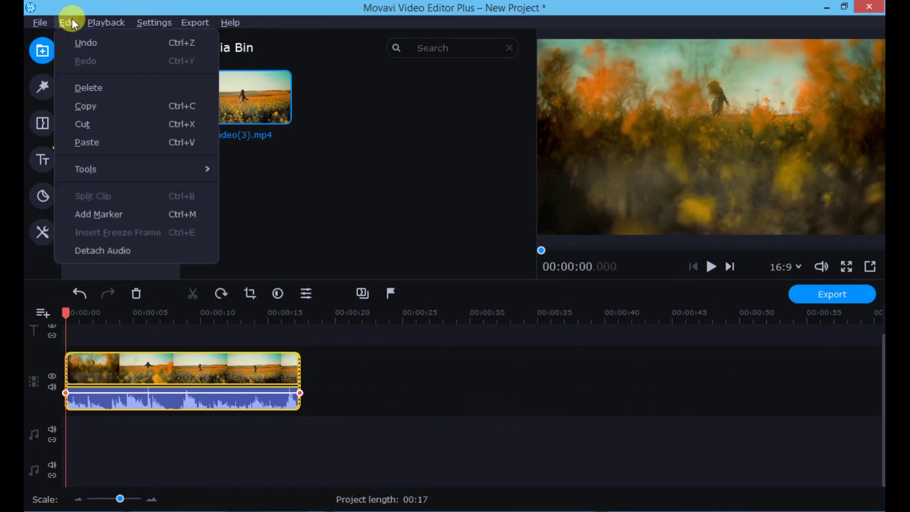
{"action": "left_click", "coordinate": [133, 252]}
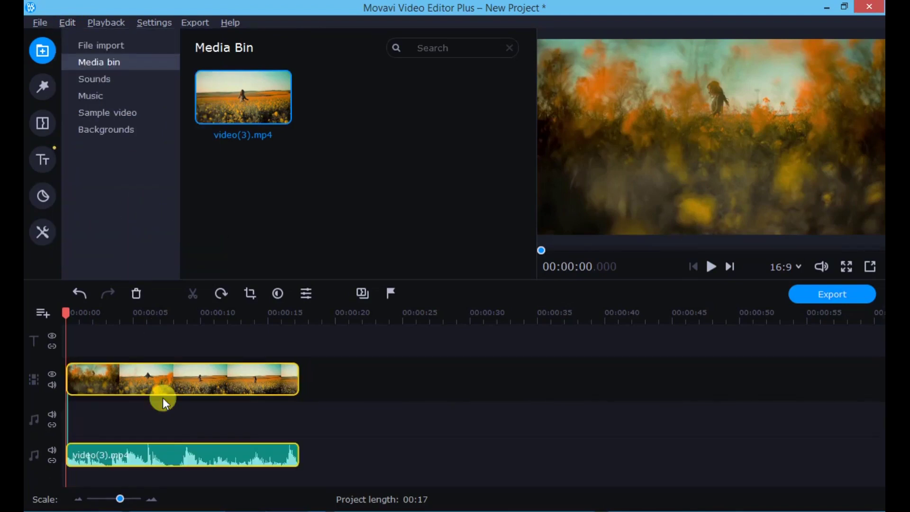
{"action": "left_click", "coordinate": [180, 459]}
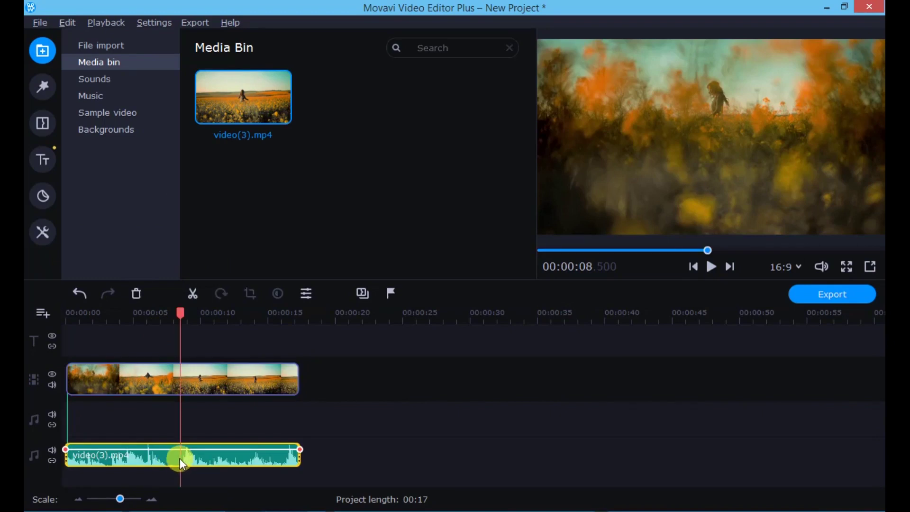
{"action": "left_click_drag", "start_coordinate": [159, 459], "coordinate": [150, 433]}
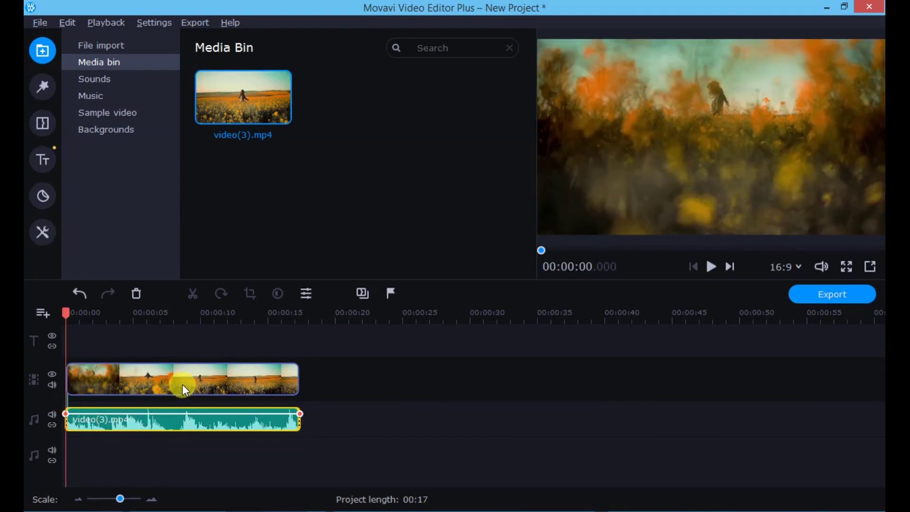
- Try to delete only the video clip while its audio is still linked, and undo the deletion
{"action": "left_click", "coordinate": [206, 388]}
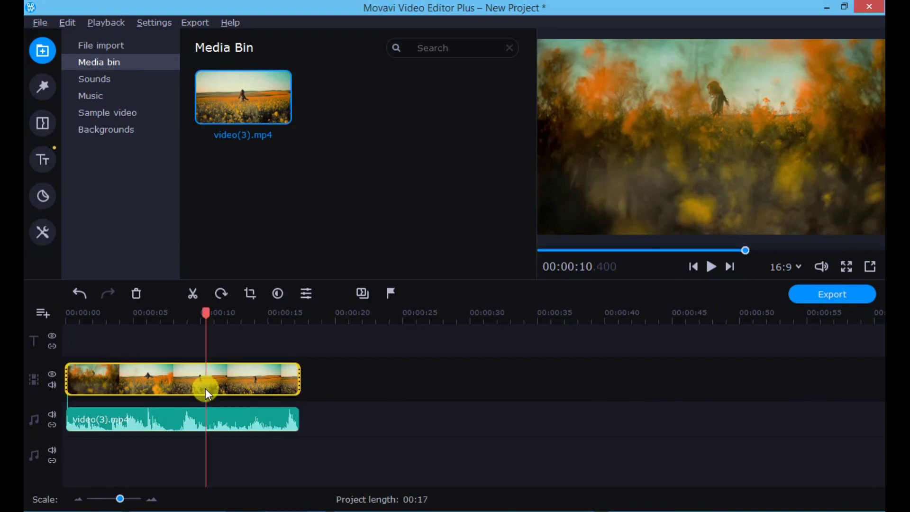
{"action": "key", "text": "Delete"}
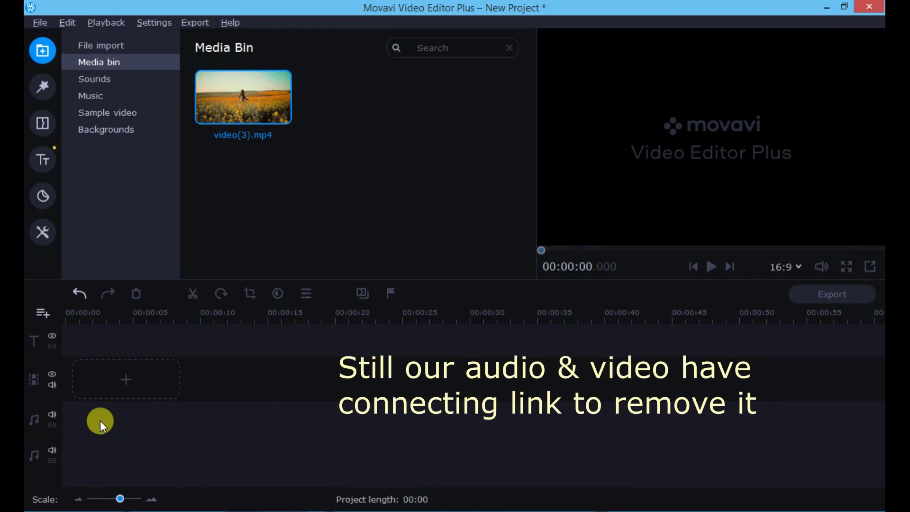
{"action": "key", "text": "ctrl+z"}
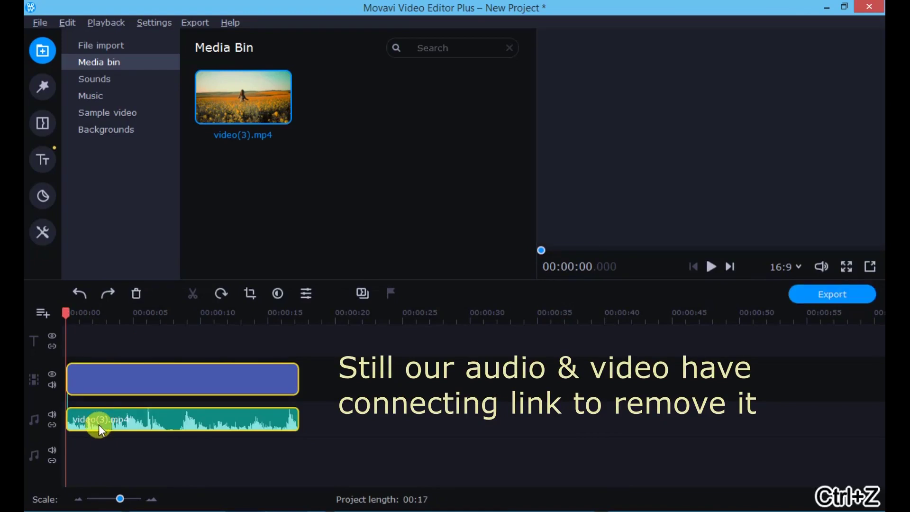
- Unlink the audio track holding the detached audio from the video track and test moving the audio clip along it
{"action": "left_click", "coordinate": [99, 425]}
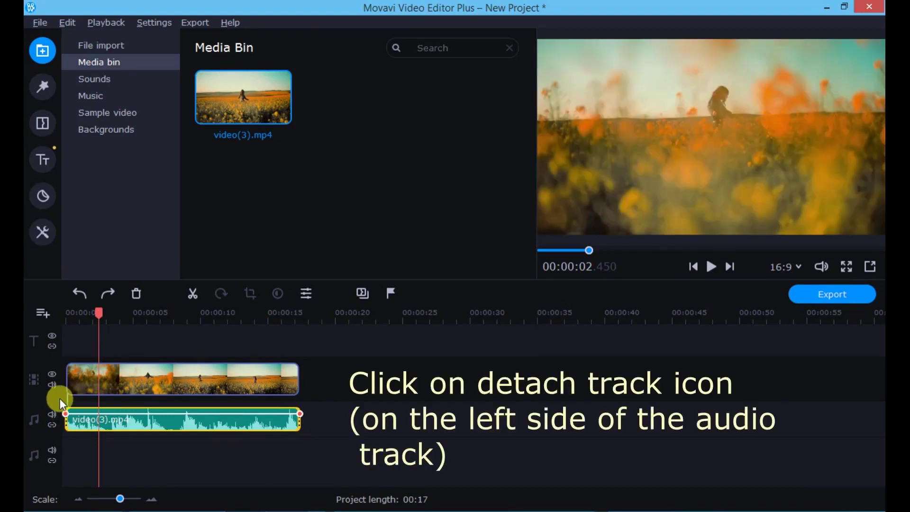
{"action": "left_click", "coordinate": [52, 425]}
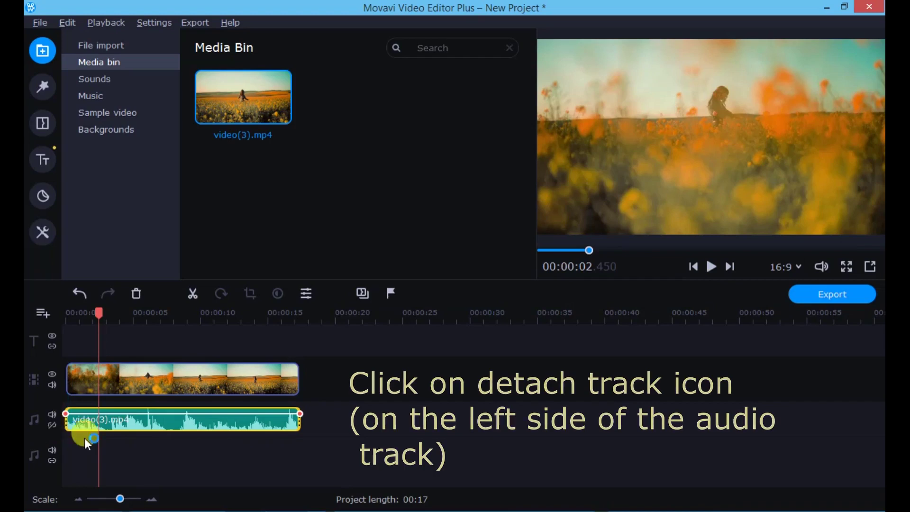
{"action": "left_click", "coordinate": [152, 422]}
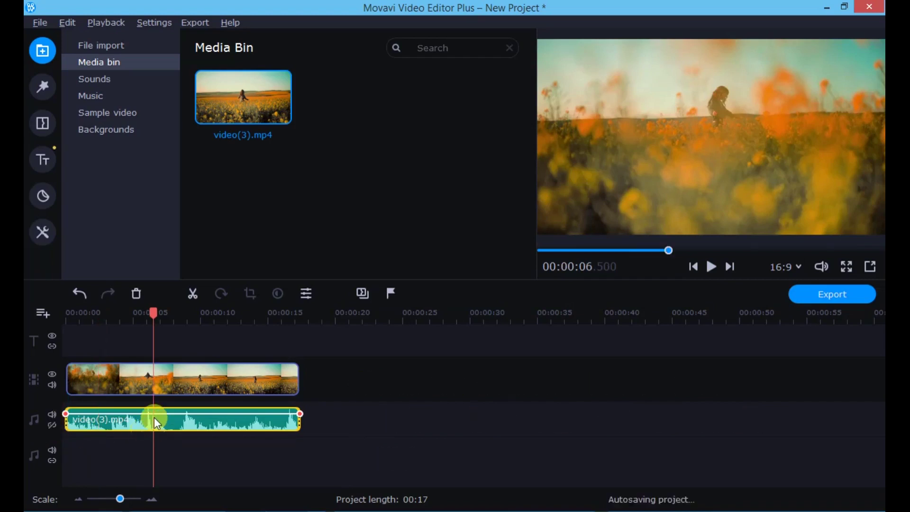
{"action": "left_click_drag", "start_coordinate": [160, 420], "coordinate": [139, 425]}
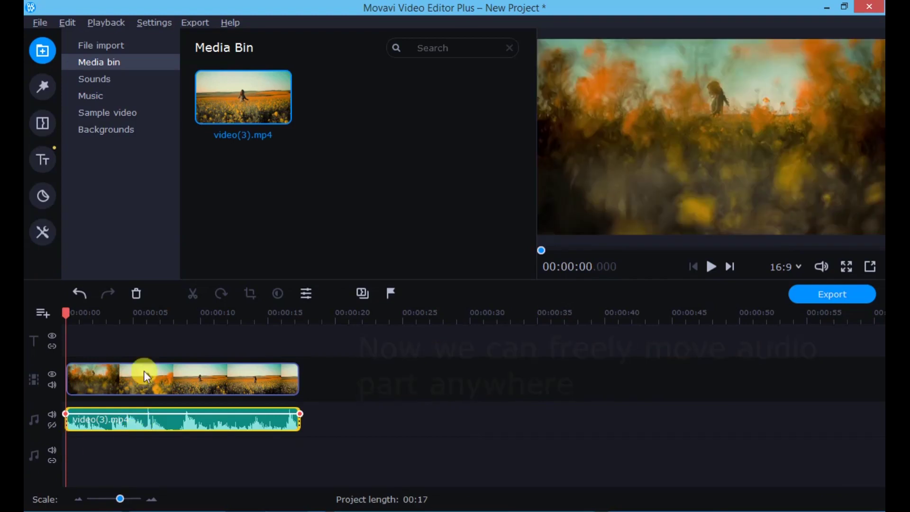
- Delete the video clip from the timeline, keeping the detached audio, and play that audio from the start
{"action": "left_click", "coordinate": [186, 372]}
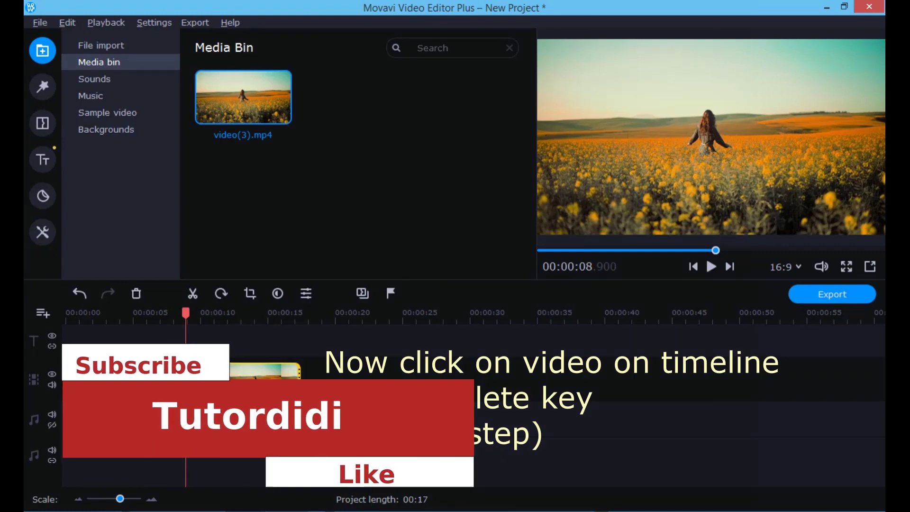
{"action": "key", "text": "Delete"}
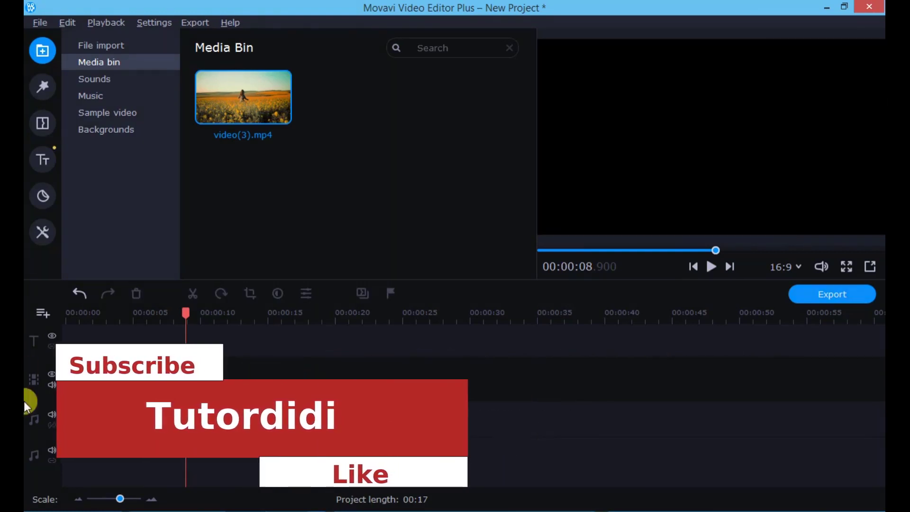
{"action": "key", "text": "ctrl+z"}
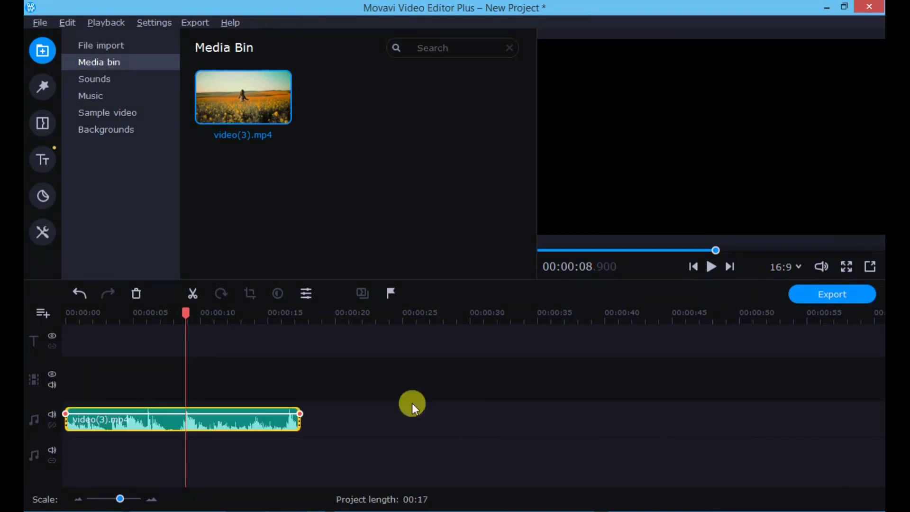
{"action": "left_click_drag", "start_coordinate": [184, 312], "coordinate": [40, 321]}
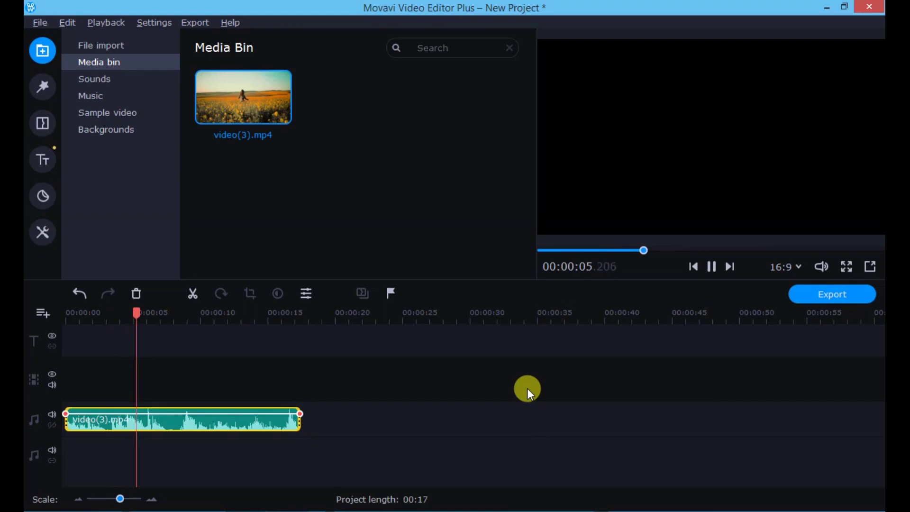
{"action": "left_click", "coordinate": [709, 268]}
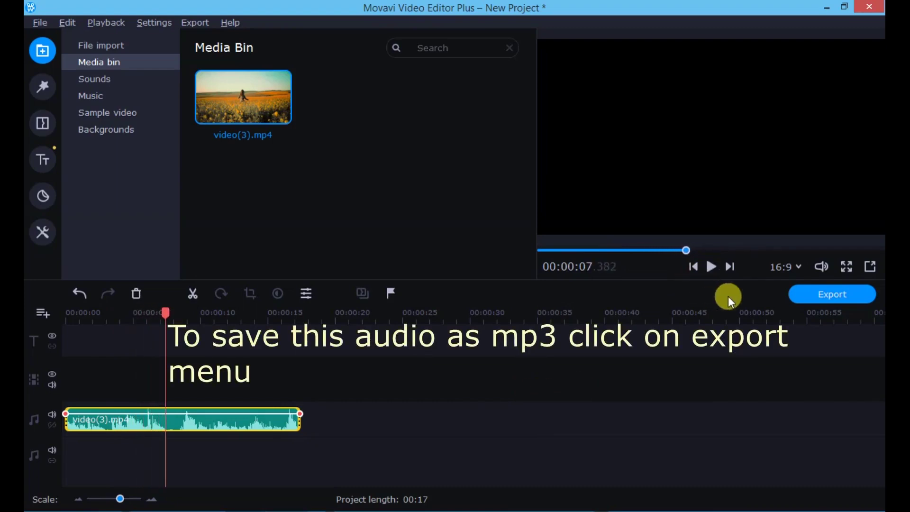
- Export the audio as an MP3 titled "extracted audio" to the Movavi Library folder and open the output folder
{"action": "left_click", "coordinate": [201, 24]}
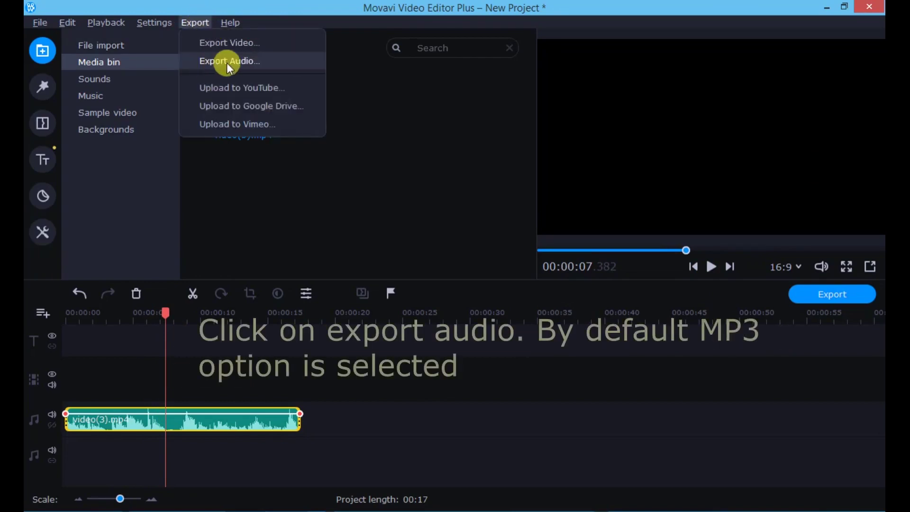
{"action": "left_click", "coordinate": [269, 64]}
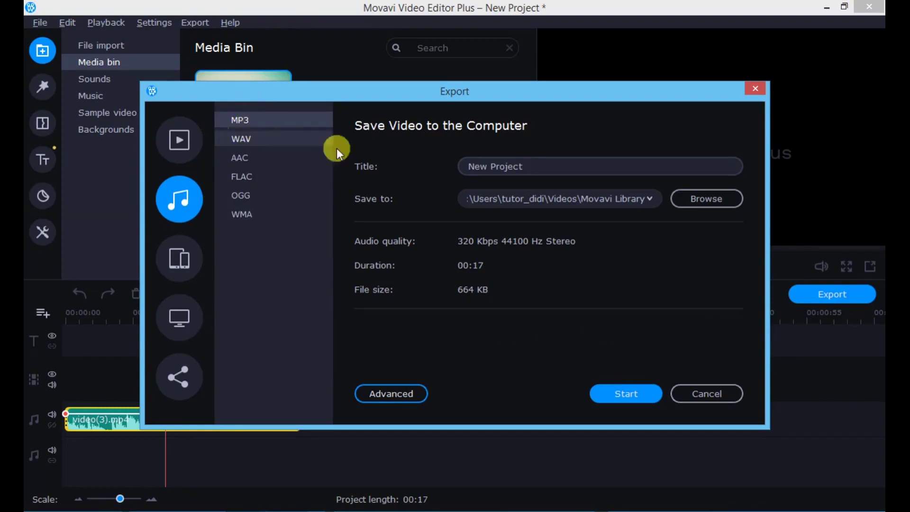
{"action": "left_click", "coordinate": [548, 166]}
{"action": "left_click_drag", "start_coordinate": [549, 165], "coordinate": [467, 166]}
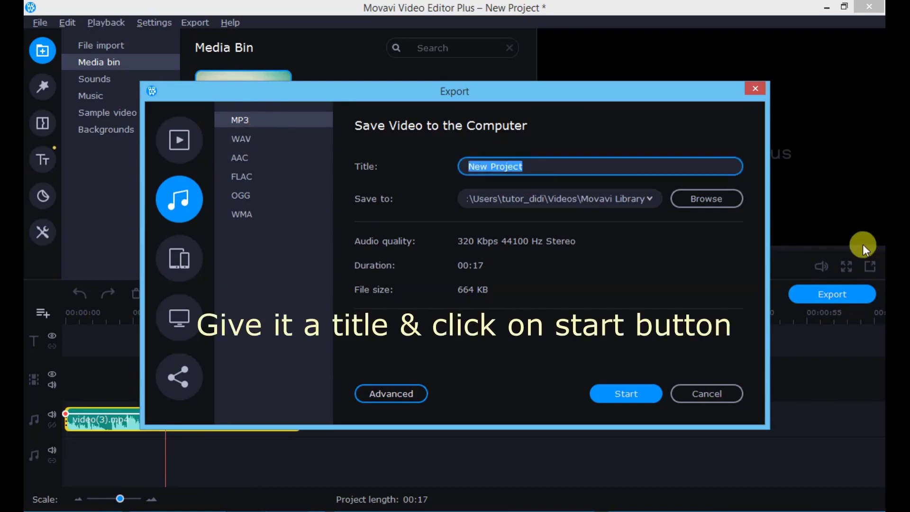
{"action": "type", "text": "extracted audio"}
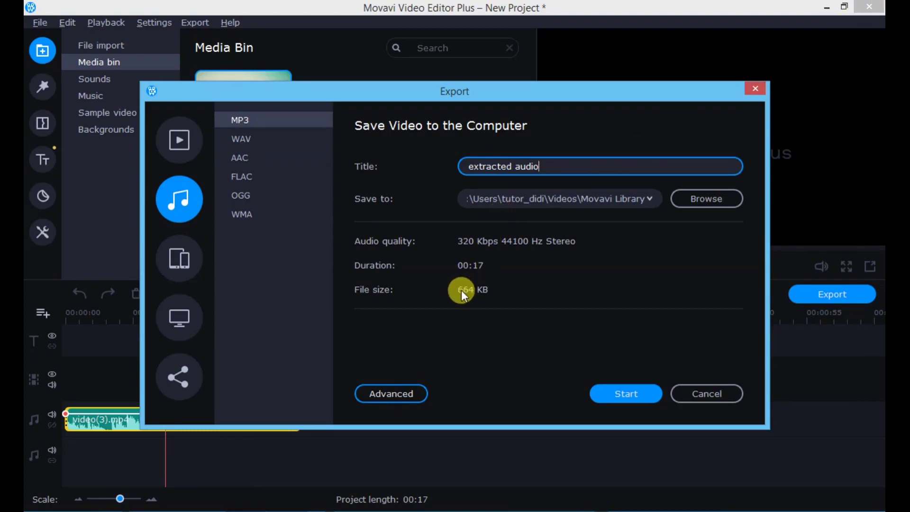
{"action": "left_click", "coordinate": [644, 394]}
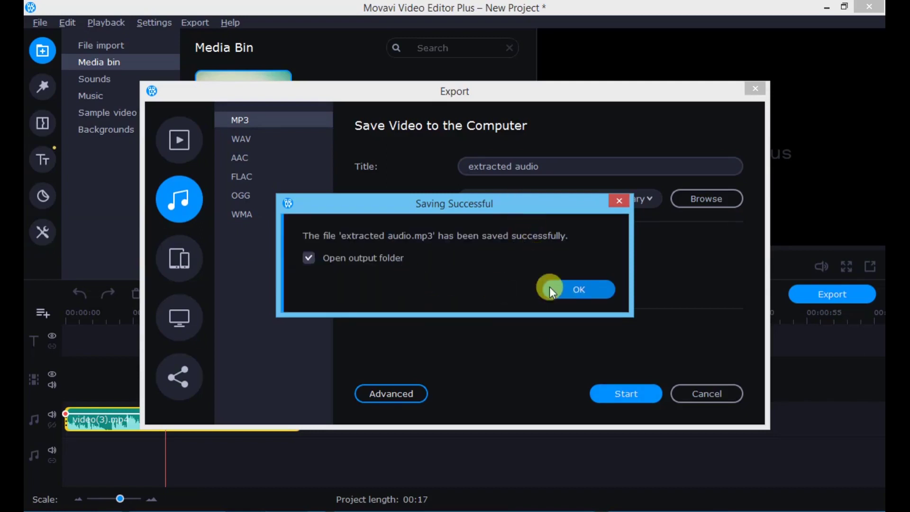
{"action": "left_click", "coordinate": [562, 288]}
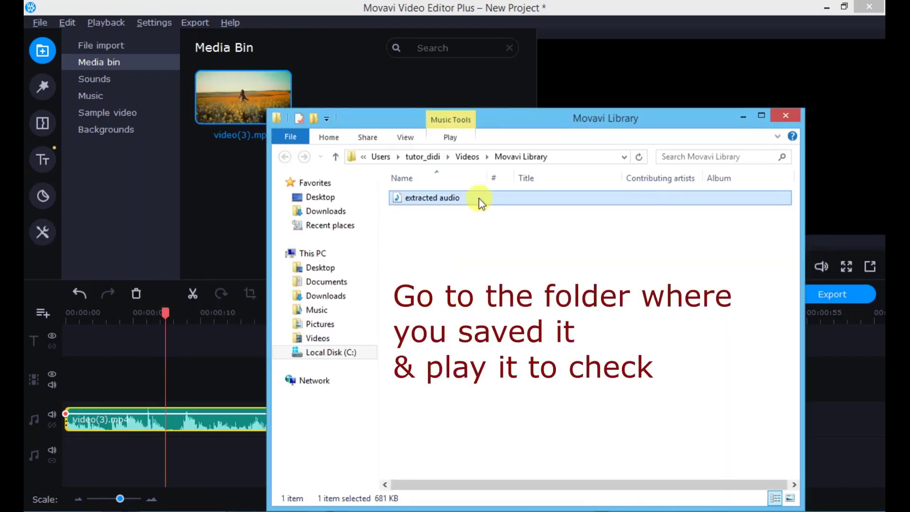
- Play the exported "extracted audio" file in the media player, minimize the folder window, raise the volume and replay from near the start
{"action": "double_click", "coordinate": [459, 198]}
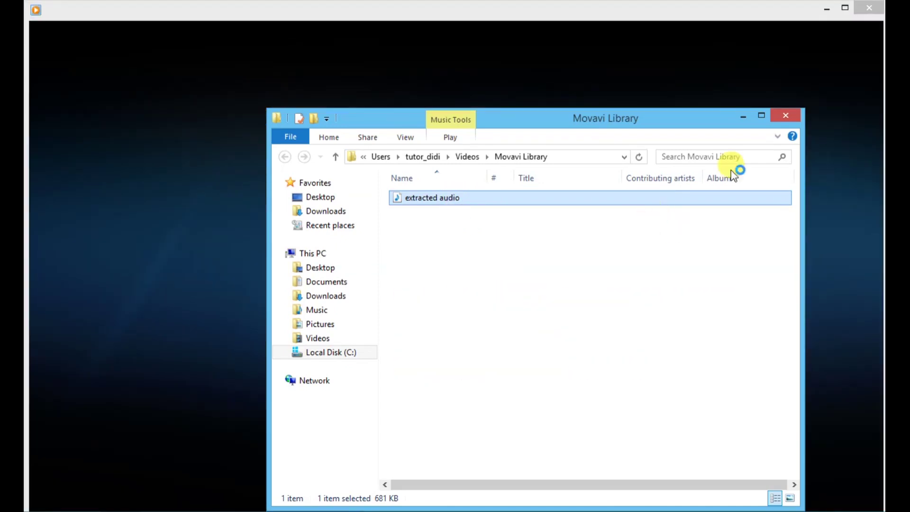
{"action": "left_click", "coordinate": [743, 116]}
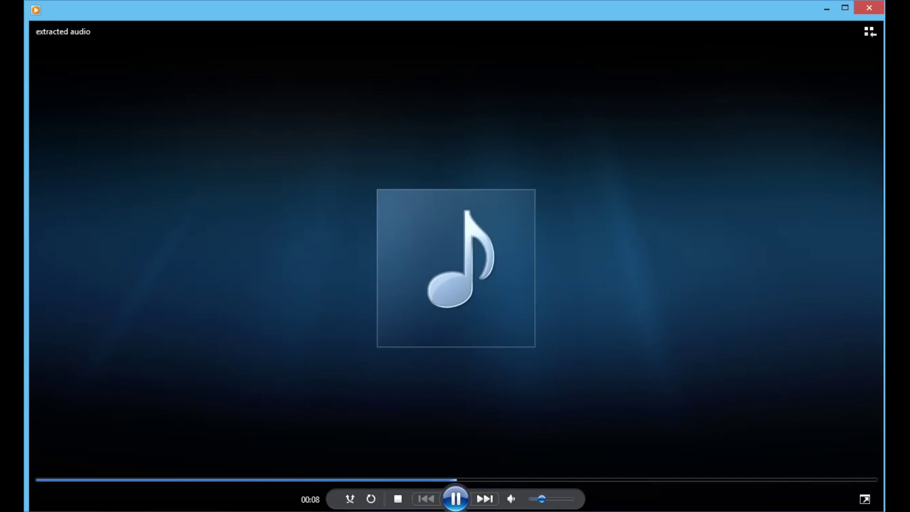
{"action": "left_click", "coordinate": [564, 502]}
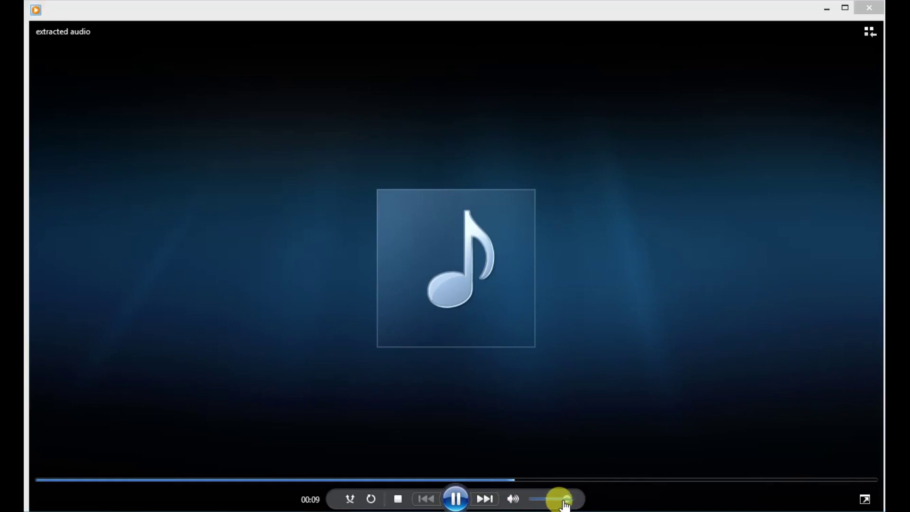
{"action": "left_click", "coordinate": [48, 480]}
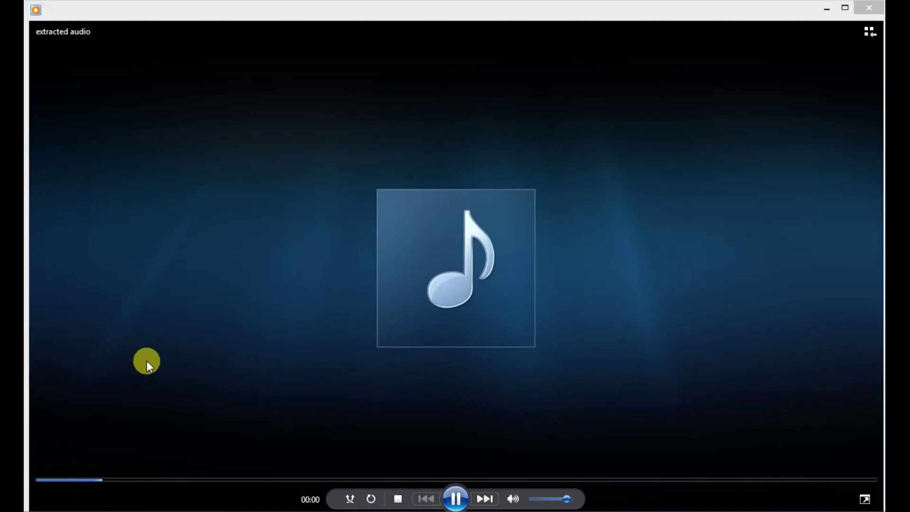